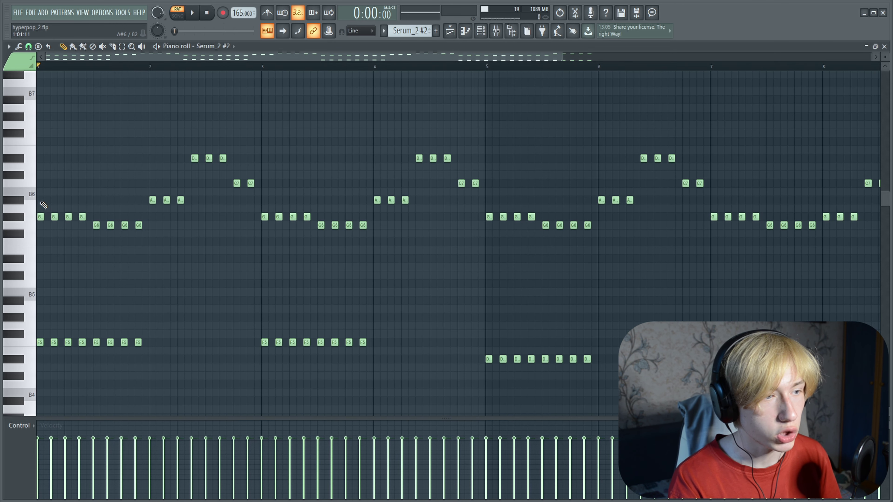
Play back the Serum_2 #2 melody in the piano roll
key("space")
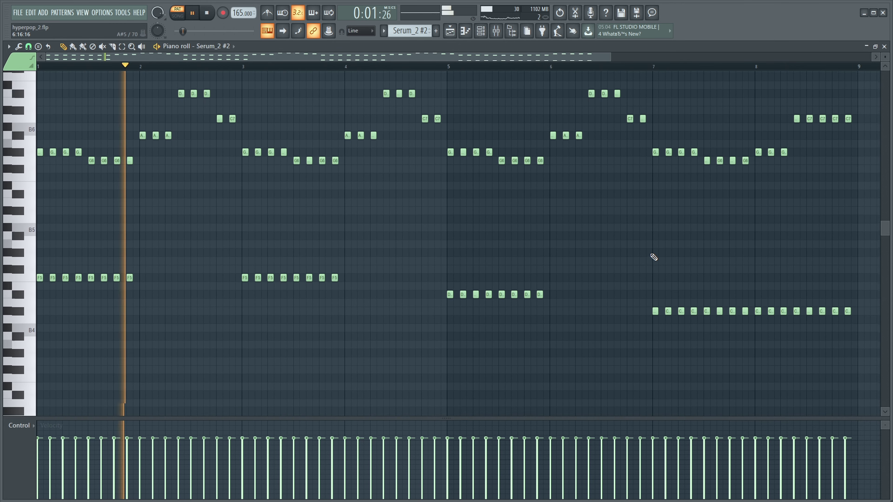
scroll(653, 257, "down", 2)
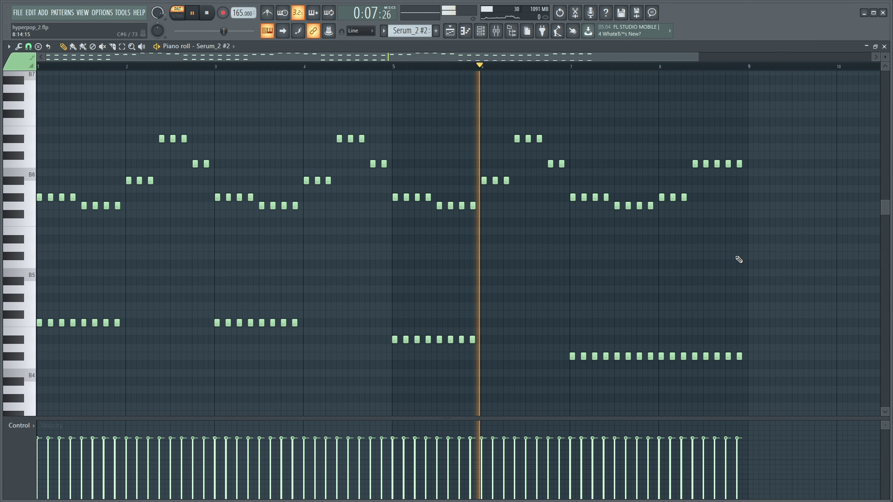
scroll(731, 256, "up", 4)
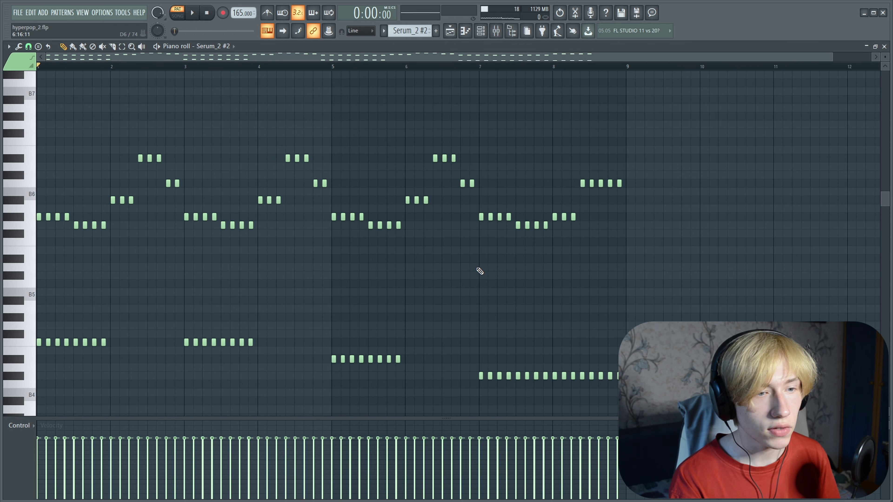
Select the Serum_2 #2 upper melody notes in two groups, select the low bass notes, and undo the last note deletion
left_click_drag(478, 269, 8, 119)
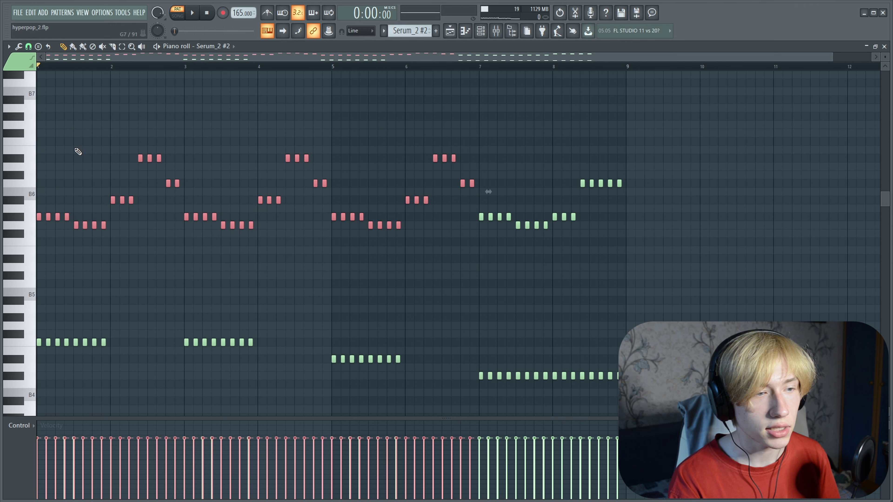
left_click(467, 303)
left_click_drag(737, 322, 477, 104)
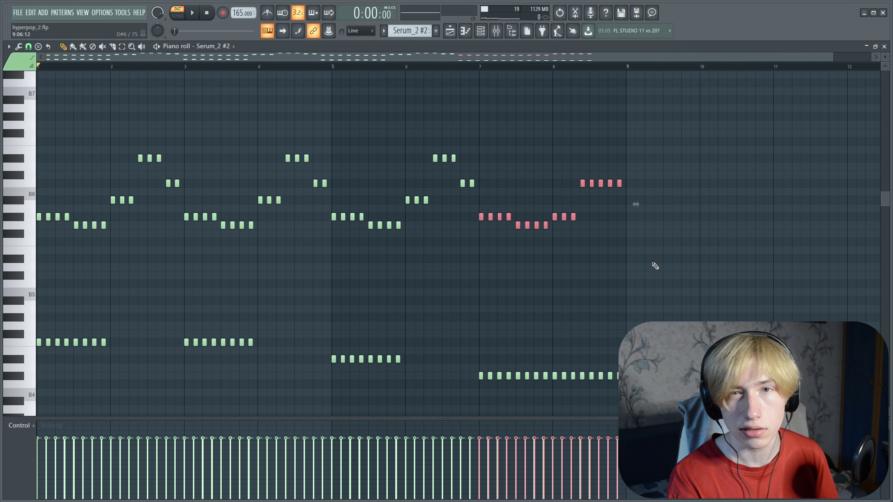
scroll(672, 279, "down", 4)
left_click_drag(702, 312, 69, 203)
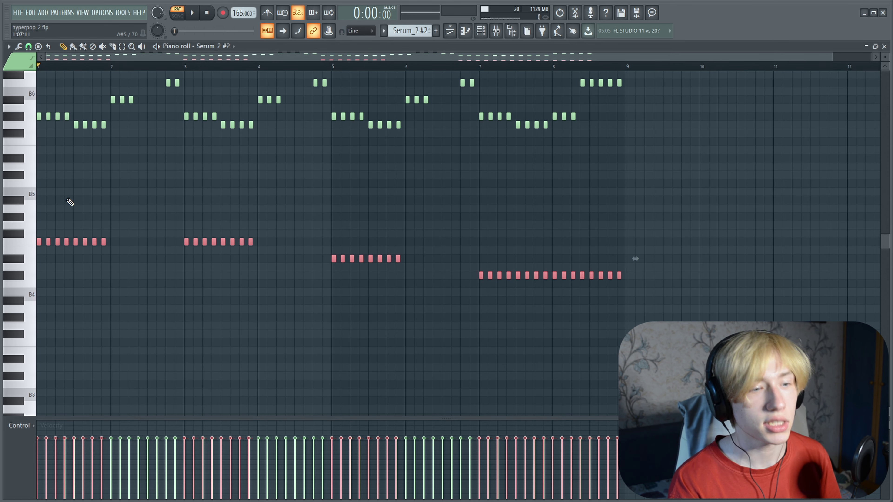
scroll(160, 251, "up", 2)
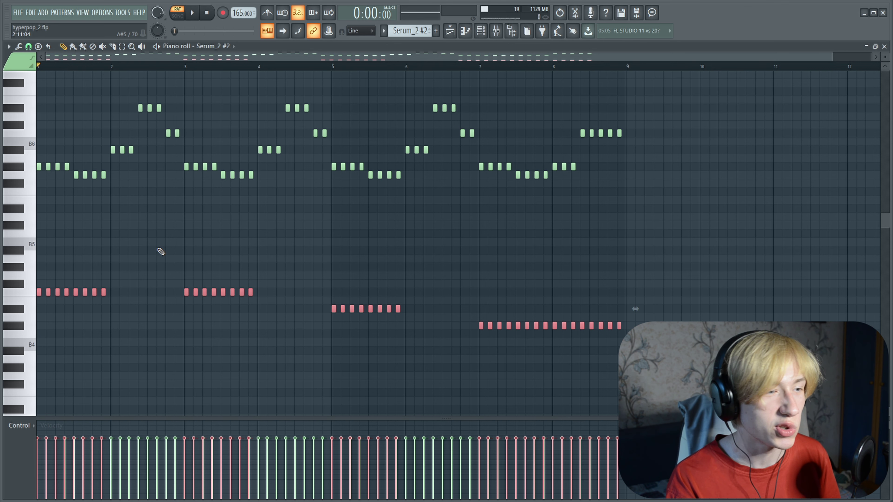
key("ctrl+z")
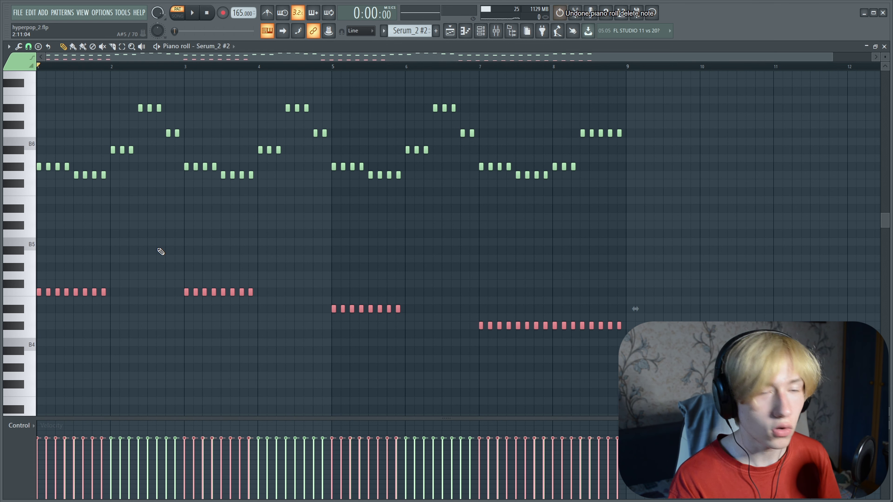
Open the Serum instrument on the Serum_2 #3 channel to view its preset
left_click(884, 47)
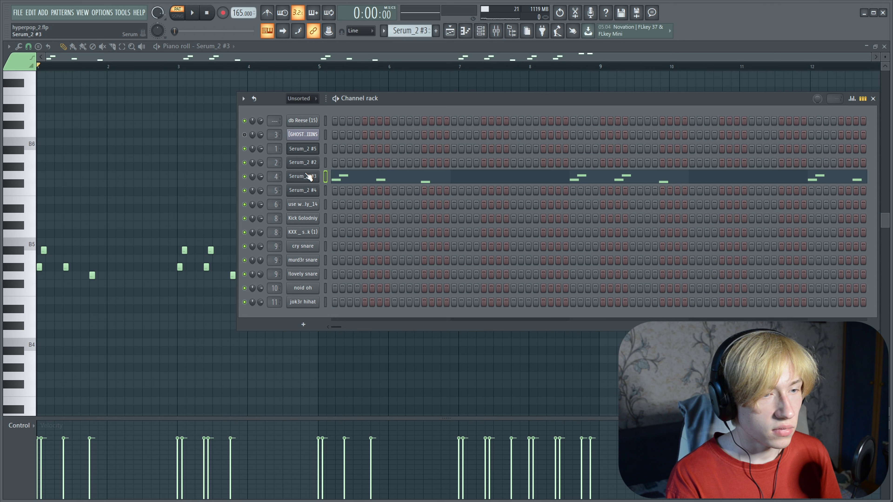
left_click(309, 175)
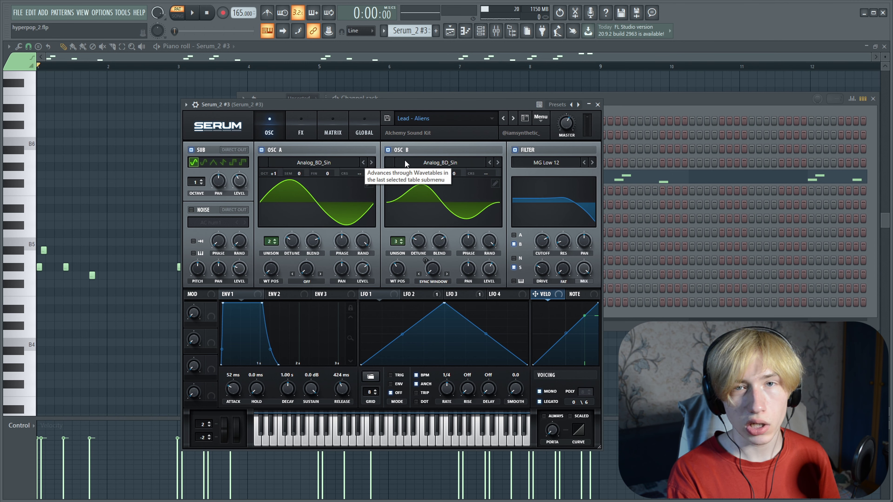
key("F5")
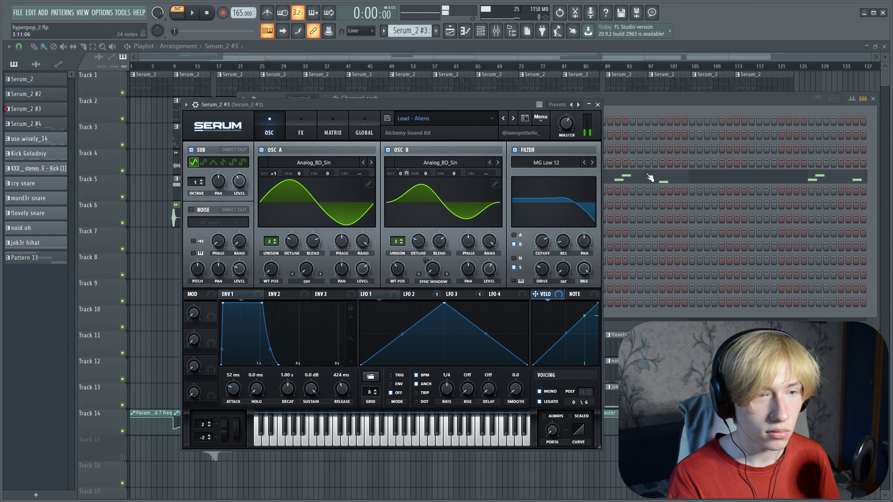
Open the Serum_2 #3 notes in the piano roll and play them back
left_click(647, 175)
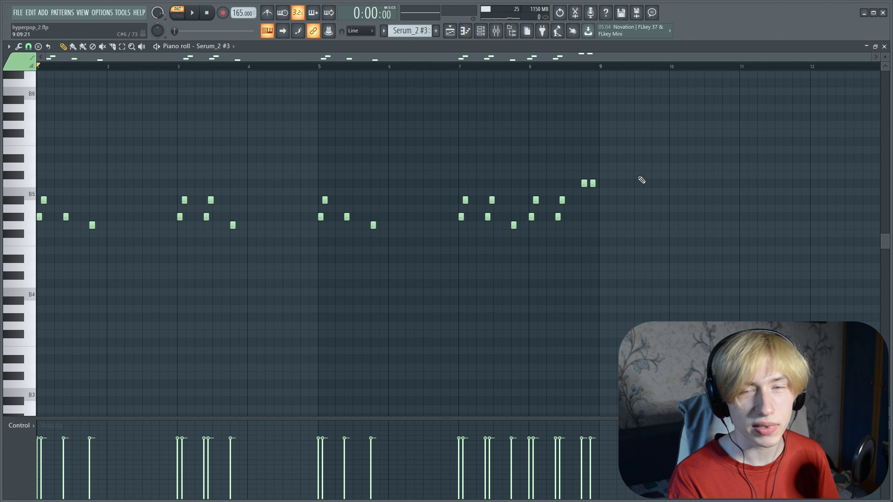
key("space")
scroll(351, 246, "up", 3)
scroll(65, 286, "up", 2)
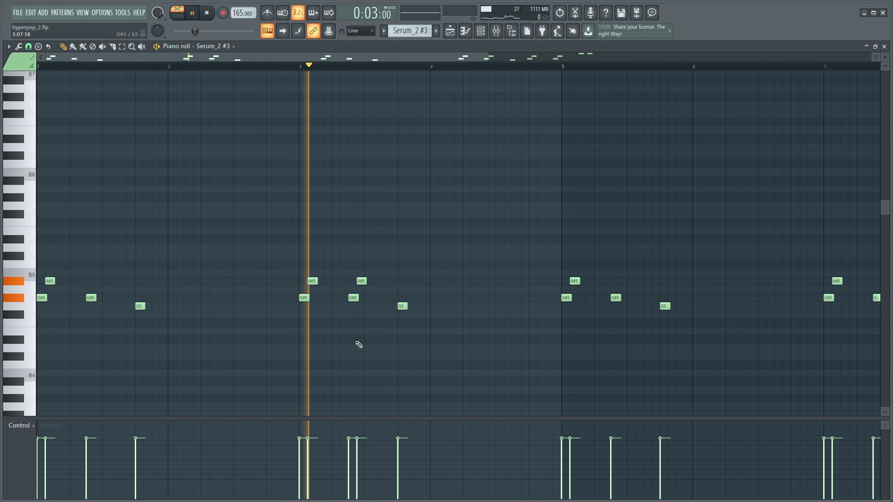
scroll(372, 352, "down", 2)
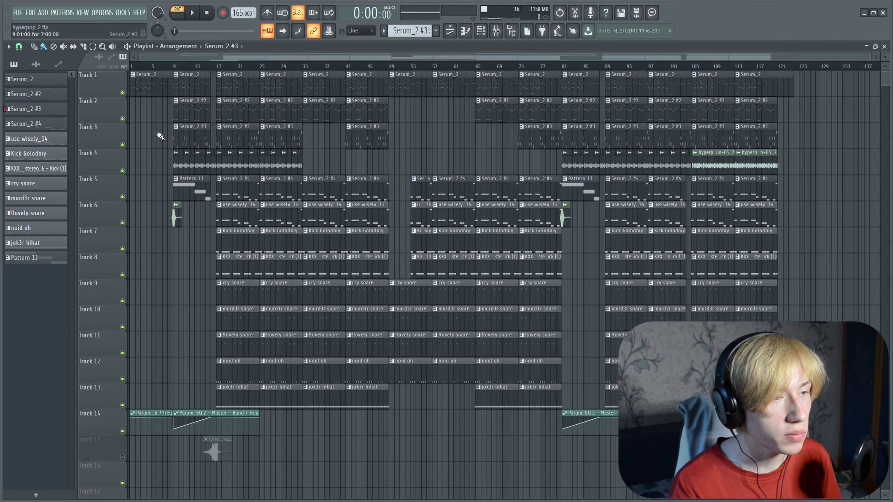
Solo Track 3 in the playlist and unmute Track 2 alongside it
right_click(123, 145)
left_click(123, 119)
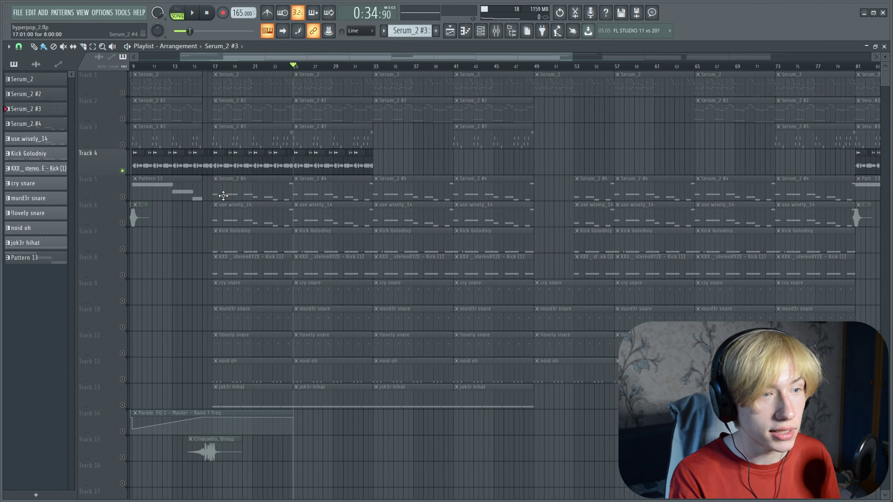
Inspect the [GHOSTY] SKIIINS vocal channel in Slicex and the Little AlterBoy effect on mixer Insert 3
key("F6")
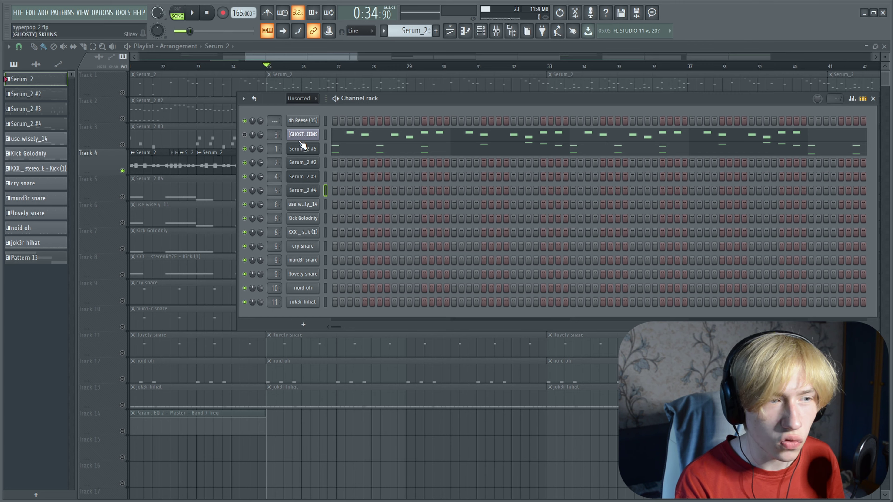
left_click(303, 135)
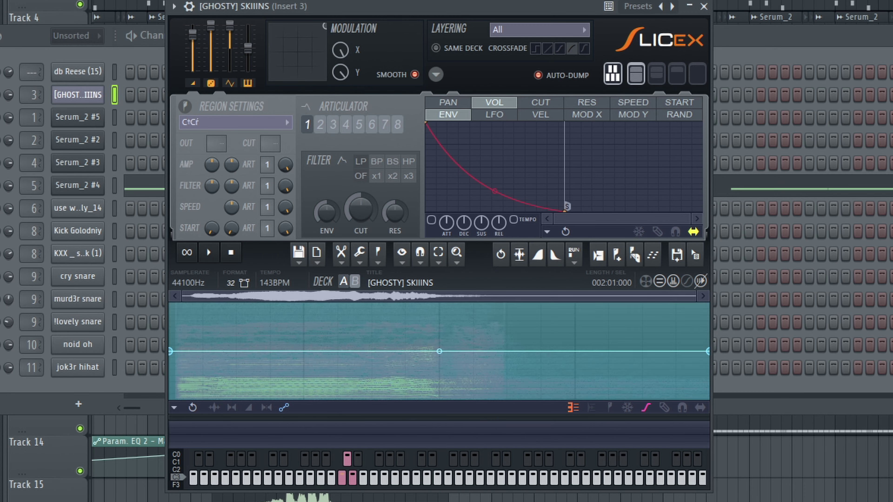
left_click(704, 6)
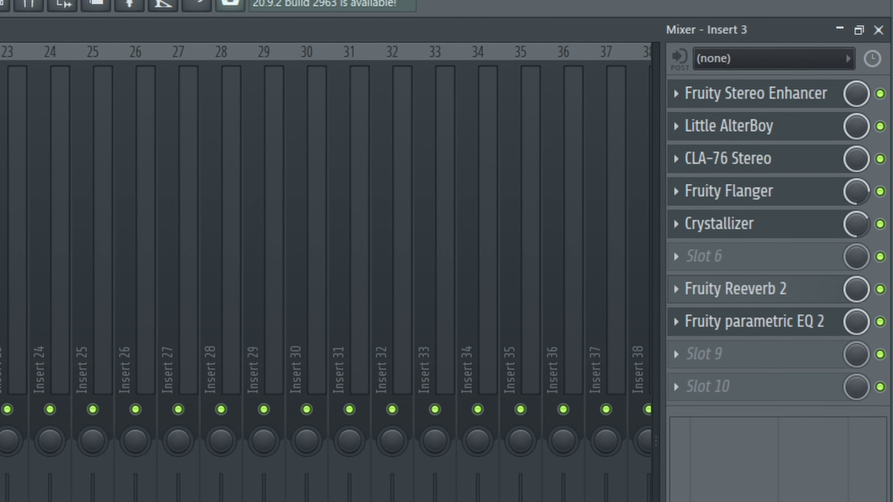
left_click(728, 126)
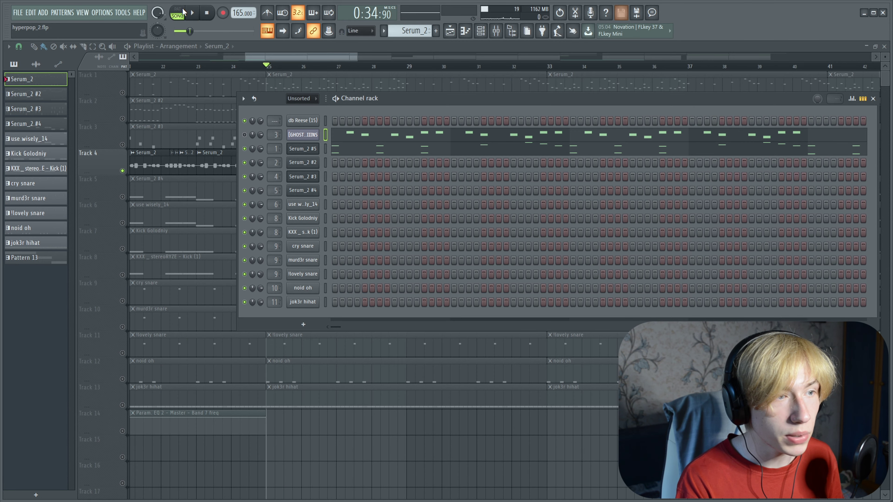
Audition the [GHOSTY] SKIIINS vocal notes in pattern mode with the Serum_2 #5 channel muted
left_click(183, 11)
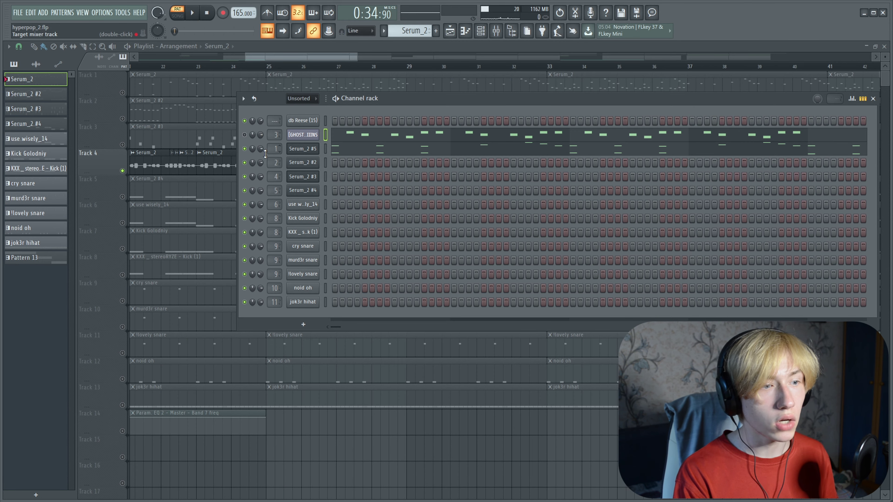
left_click(333, 147)
key("space")
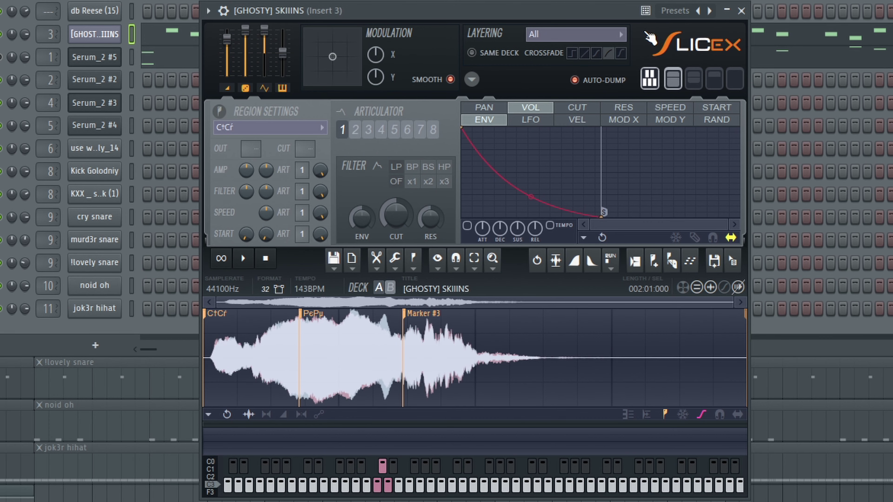
left_click(650, 38)
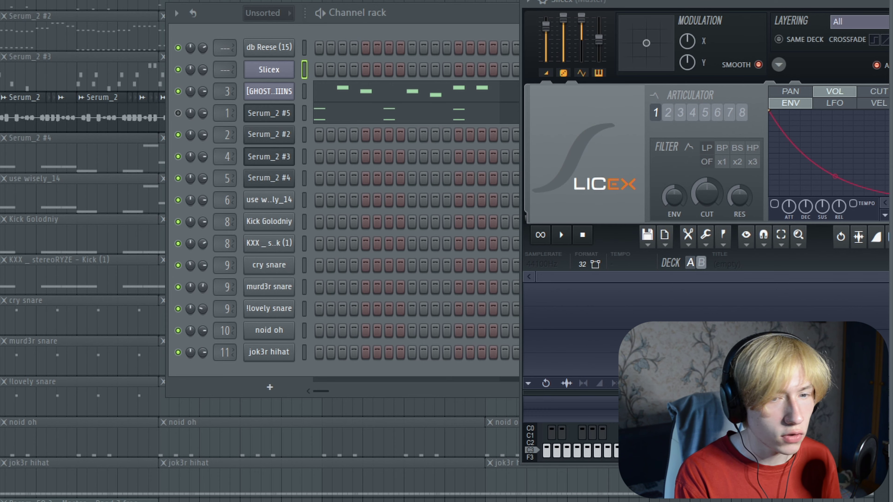
Load the [GHOSTY] KOOL KIDS sample into the new Slicex channel and cut it with Medium auto-slicing
left_click_drag(73, 359, 330, 135)
left_click(393, 215)
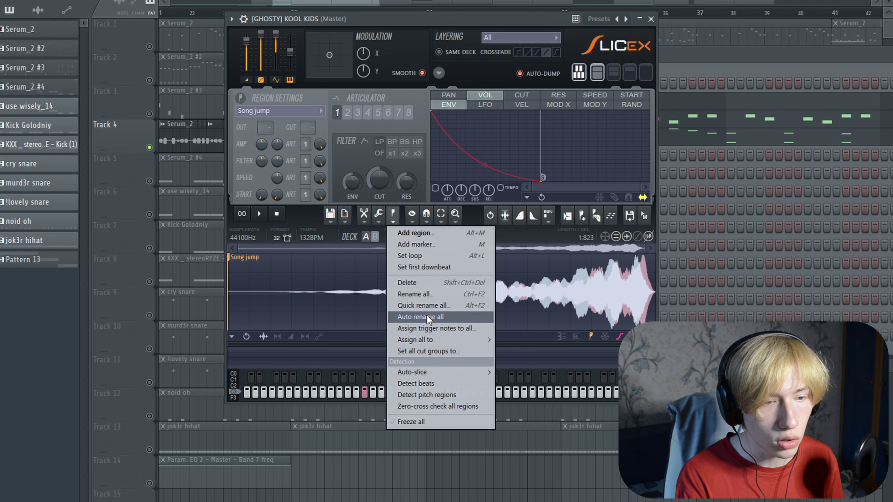
mouse_move(422, 372)
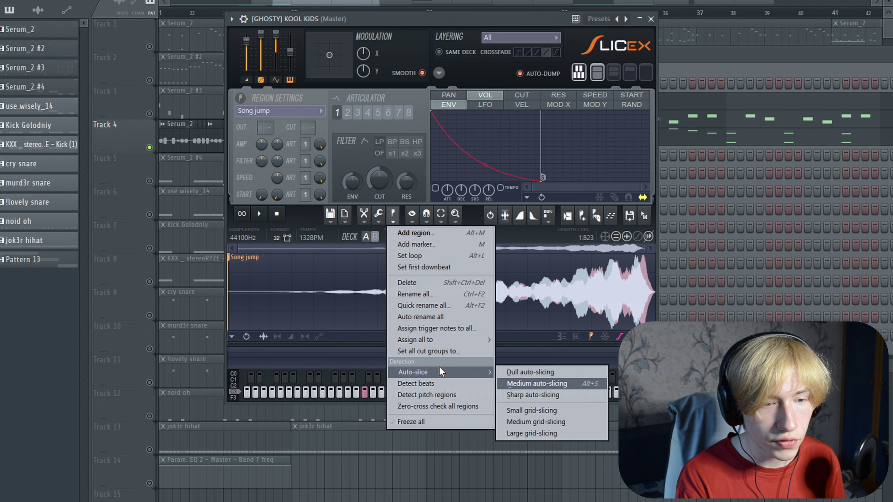
left_click(540, 386)
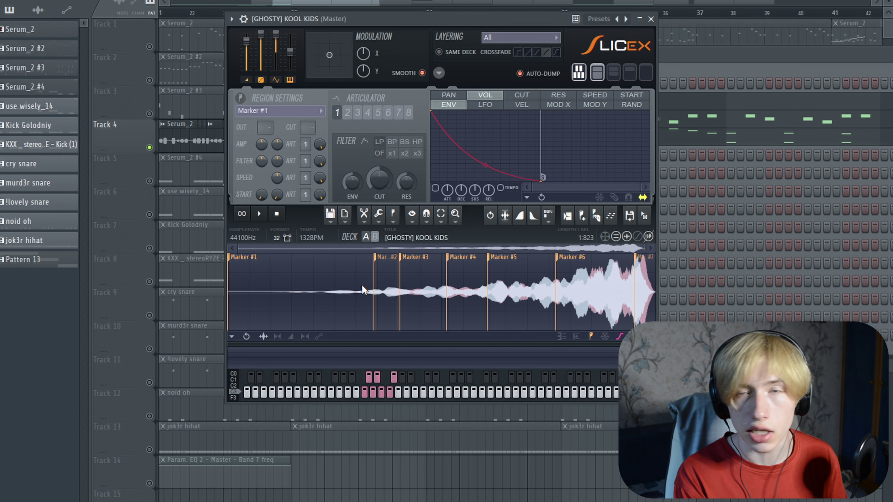
left_click(651, 19)
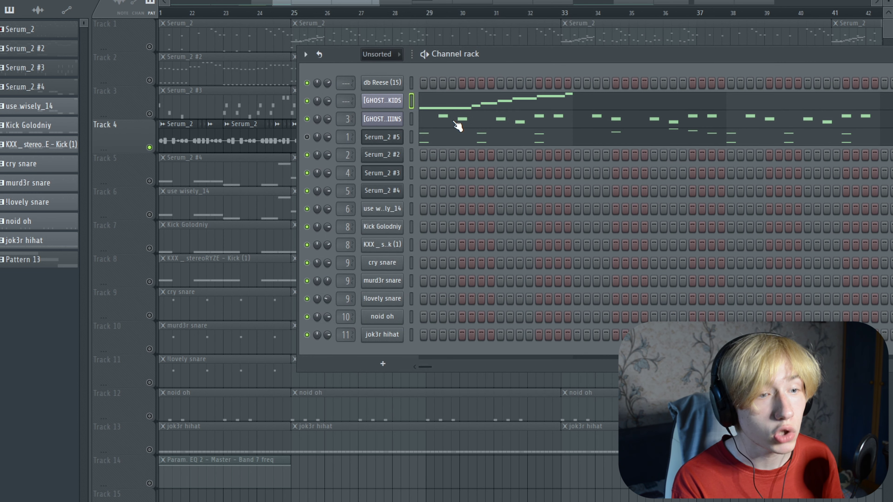
Open the [GHOSTY] KOOL KIDS notes in the piano roll and delete all the auto-generated slice notes
left_click(475, 109)
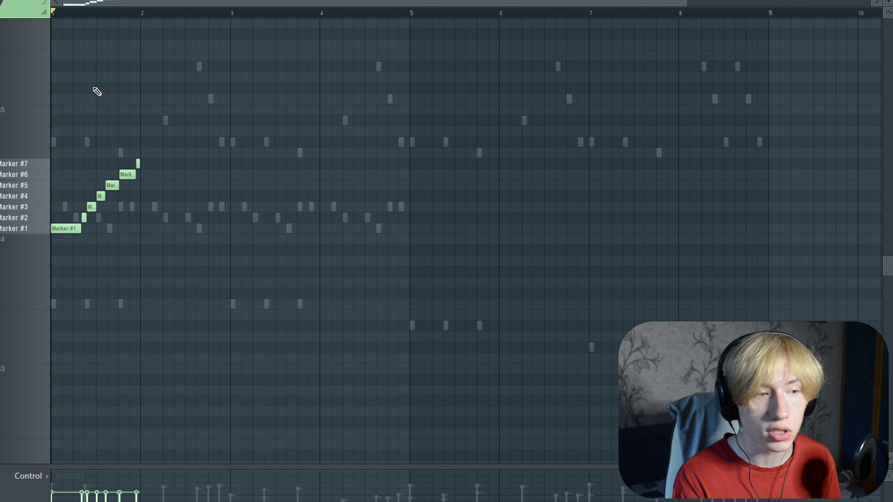
key("ctrl+a")
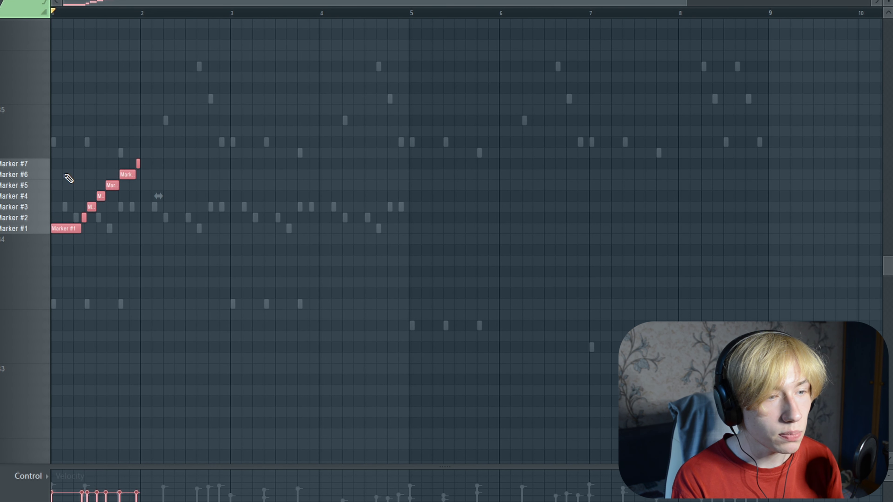
key("Delete")
Try out slice notes in the piano roll, leaving a single Marker #3 note at the start of bar 1
left_click(68, 174)
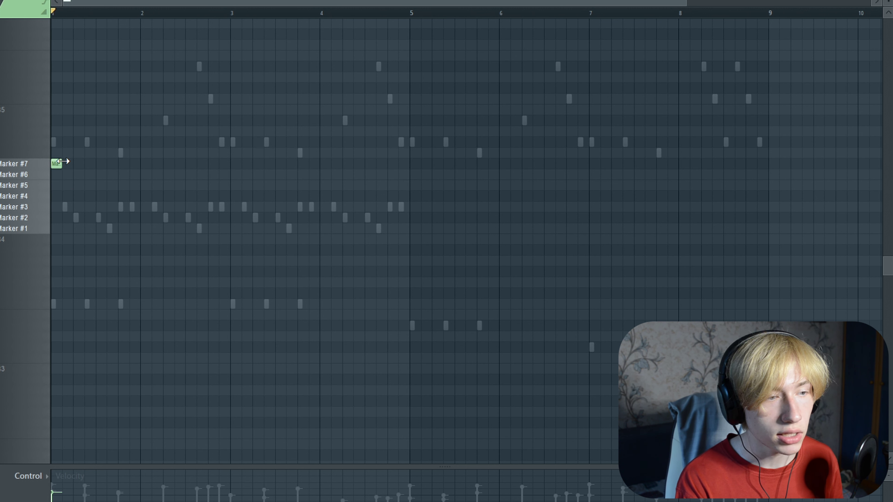
left_click_drag(61, 182, 79, 212)
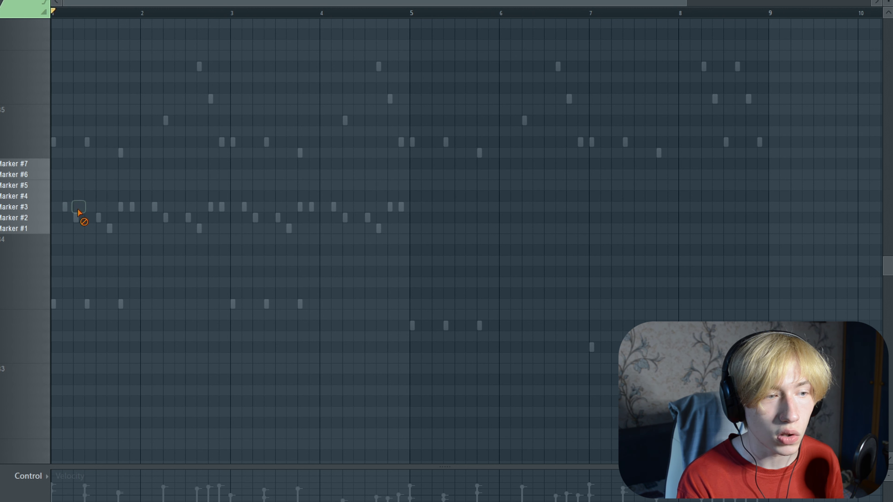
scroll(135, 225, "up", 3)
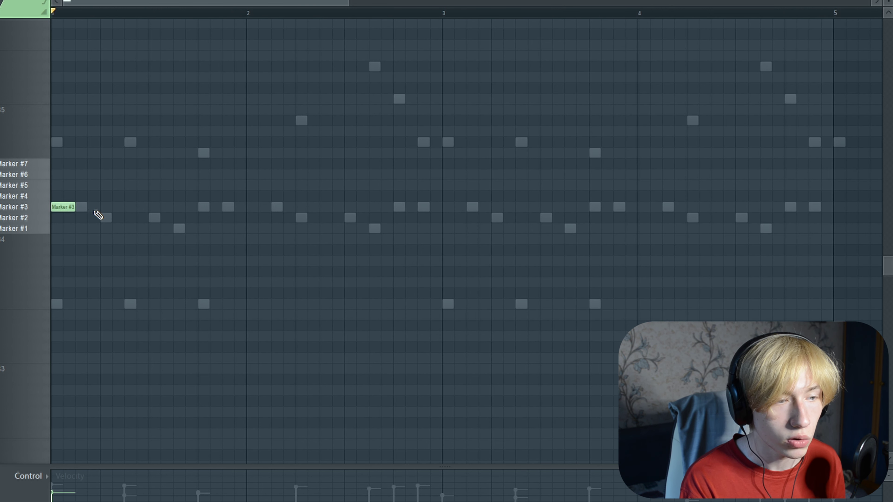
Examine the arrangement of the chopped vocal clips on Track 4 of the playlist around bars 17 to 25
key("F5")
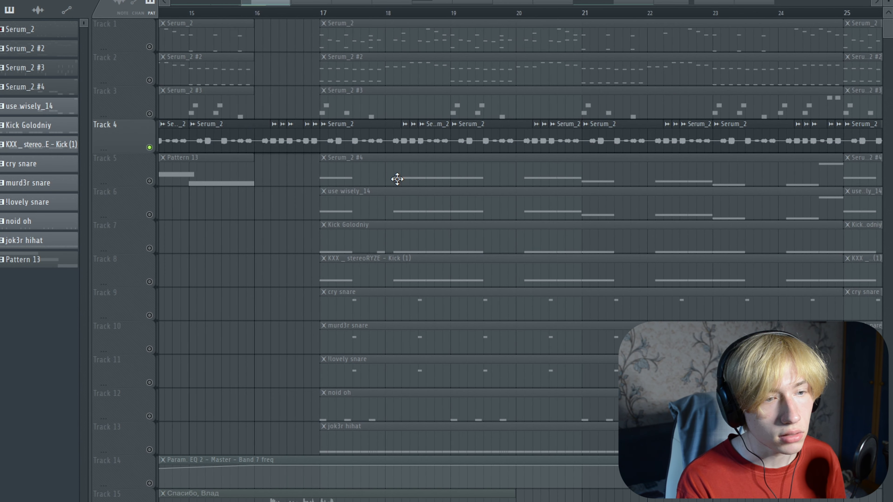
scroll(397, 179, "up", 3)
scroll(482, 168, "down", 2)
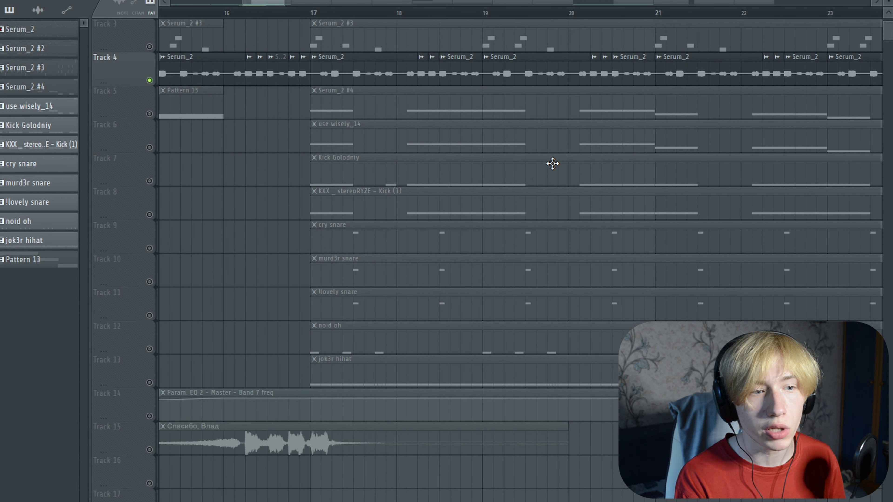
scroll(381, 30, "down", 3)
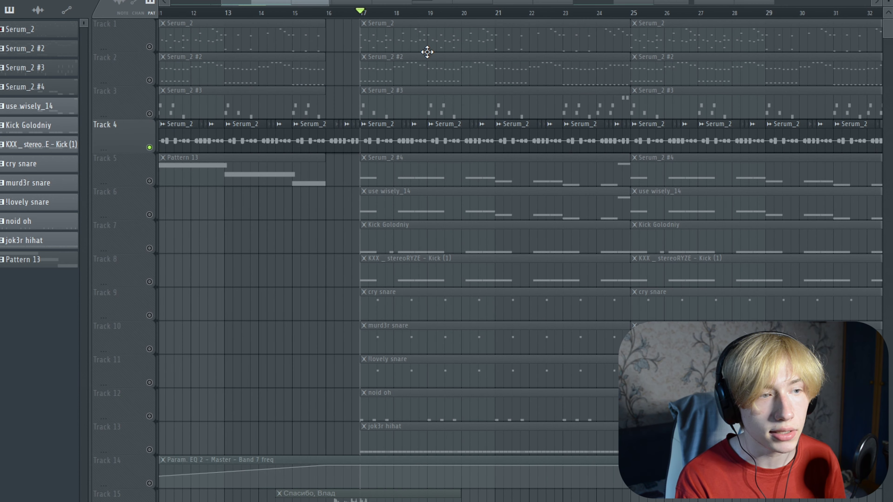
scroll(524, 61, "up", 2)
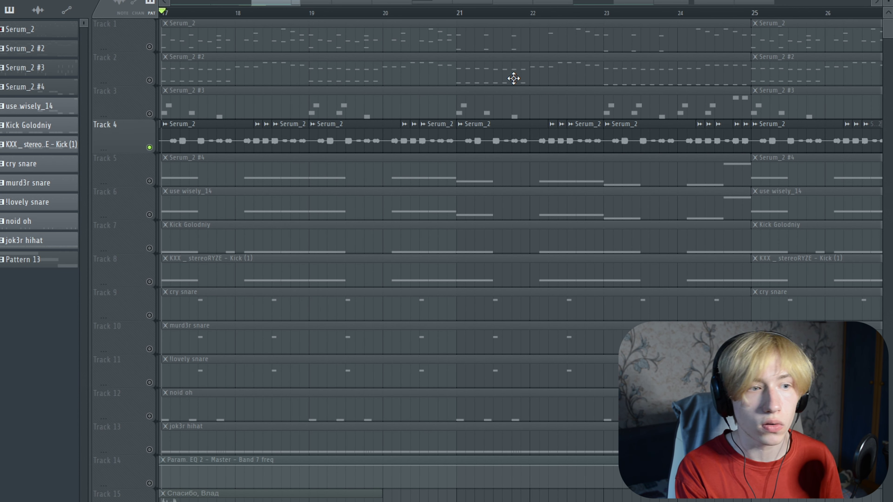
Play the chopped vocal clips on Track 4 from bar 17 and look over their arrangement
scroll(514, 78, "down", 2)
key("space")
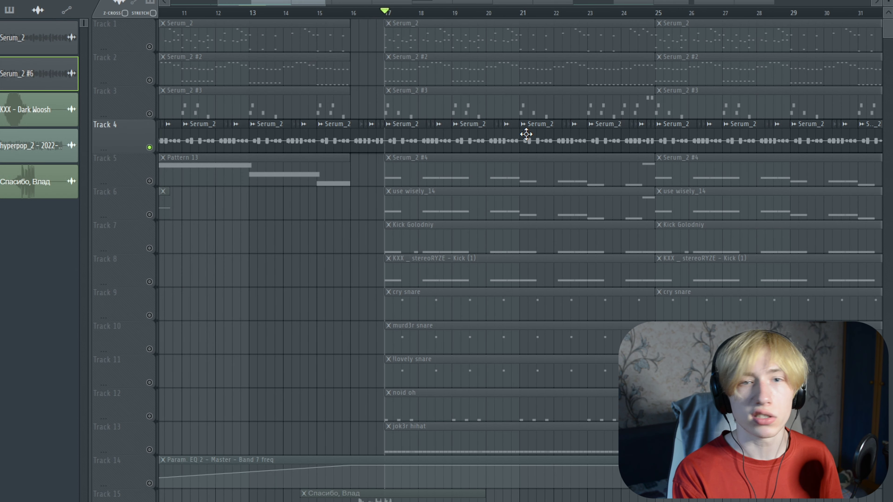
scroll(526, 134, "down", 5)
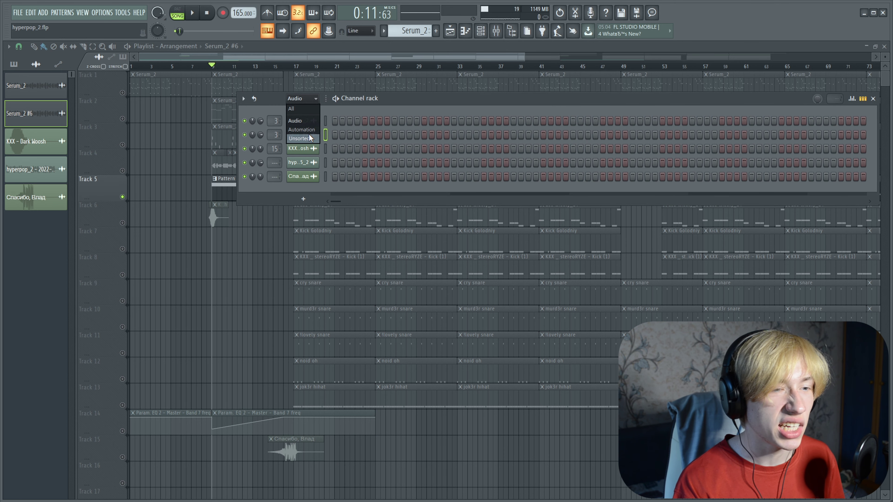
List the unsorted channels in the channel rack and check the Serum_2 #4 channel's mixer track, then close the mixer
left_click(309, 137)
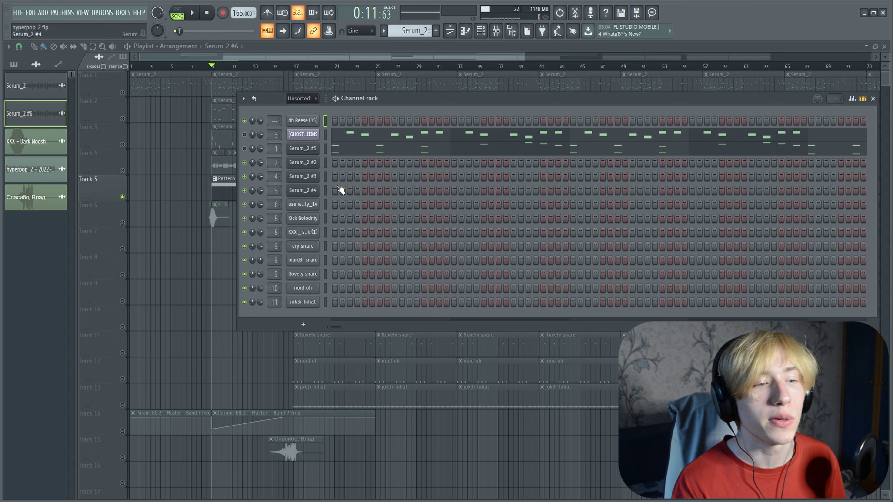
left_click(318, 191)
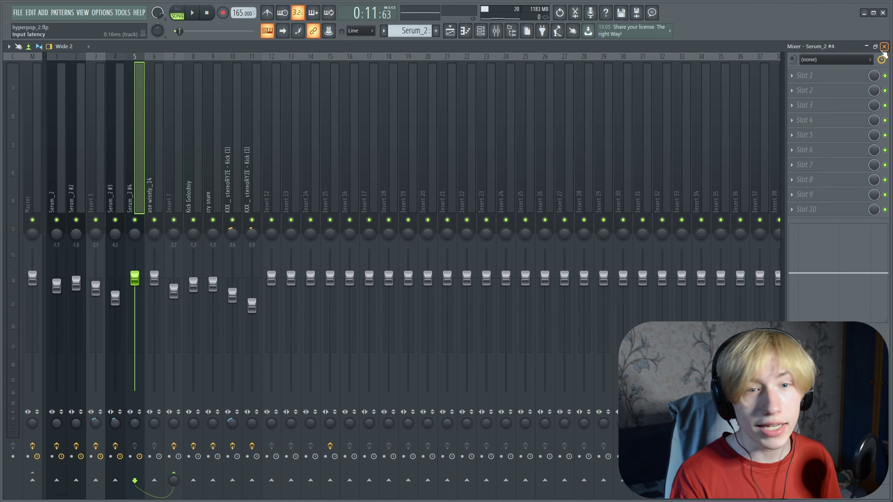
left_click(884, 47)
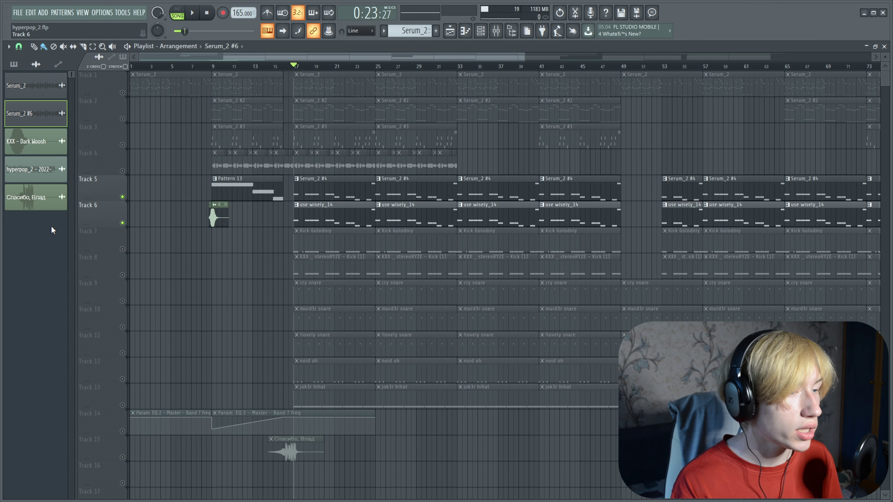
Open the Serum_2 #4 bass pattern in the piano roll and play its notes in song mode
left_click(129, 199)
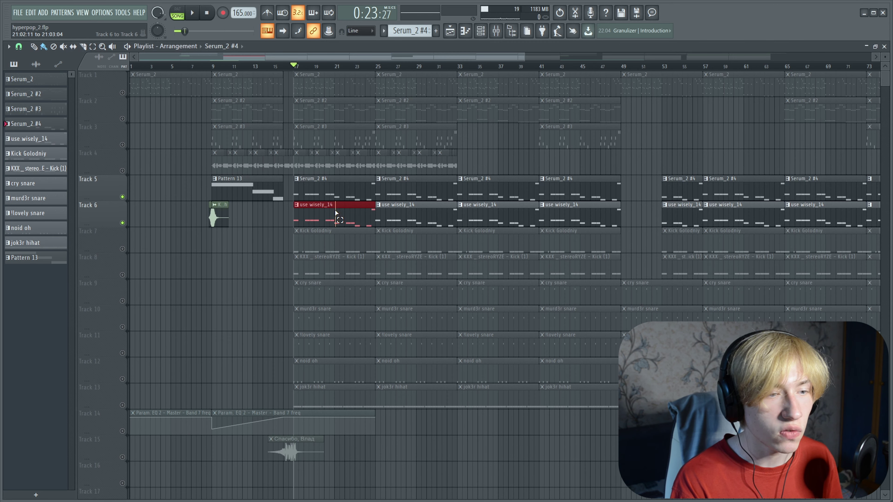
key("F7")
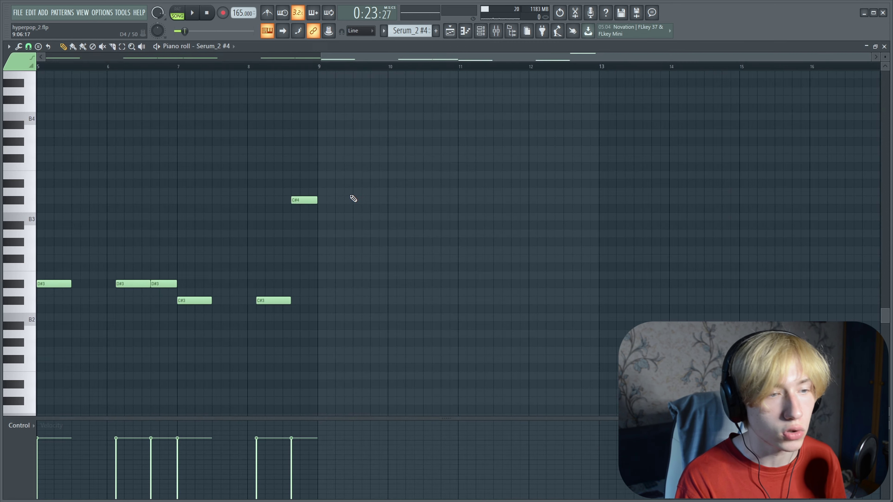
left_click(182, 12)
left_click(183, 12)
key("space")
scroll(383, 323, "down", 2)
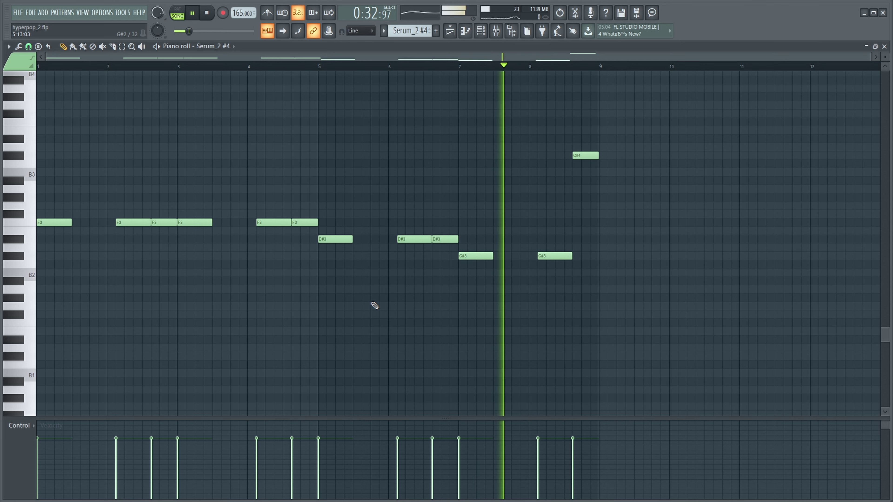
key("space")
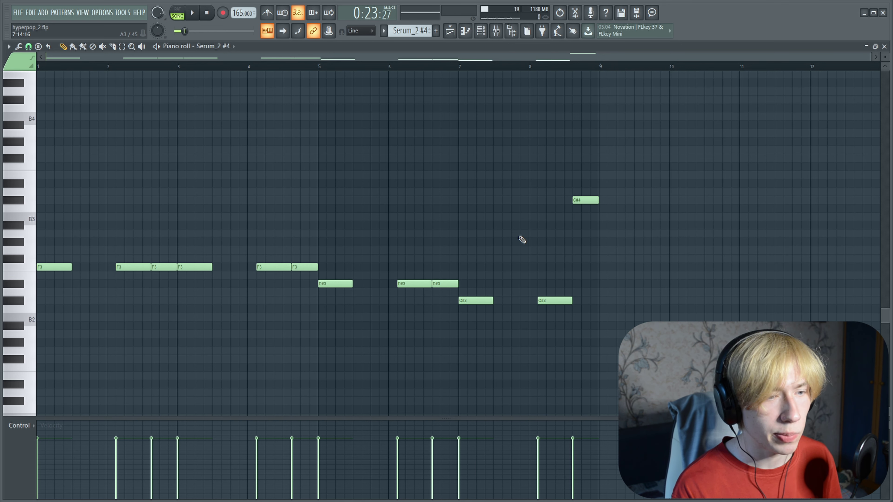
Point out the closing notes of the Serum_2 #4 pattern by selecting the final C#4 note, and return to the playlist
left_click_drag(473, 303, 584, 283)
left_click_drag(616, 239, 534, 167)
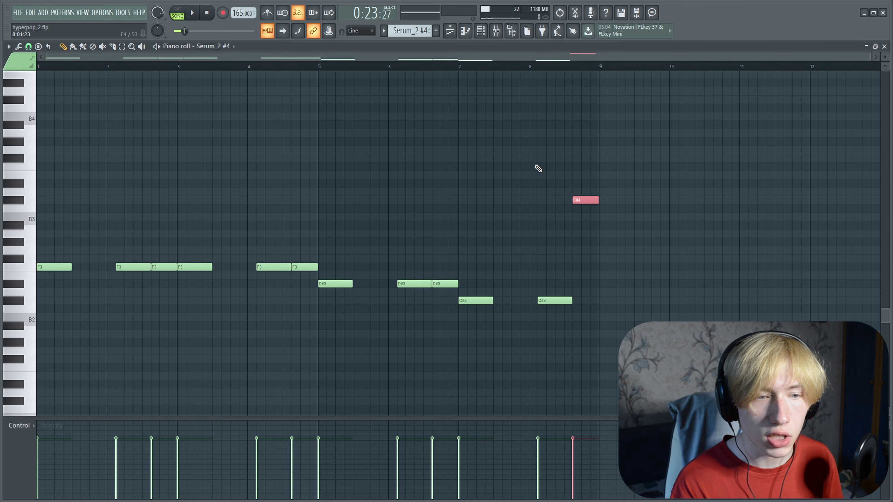
left_click(885, 46)
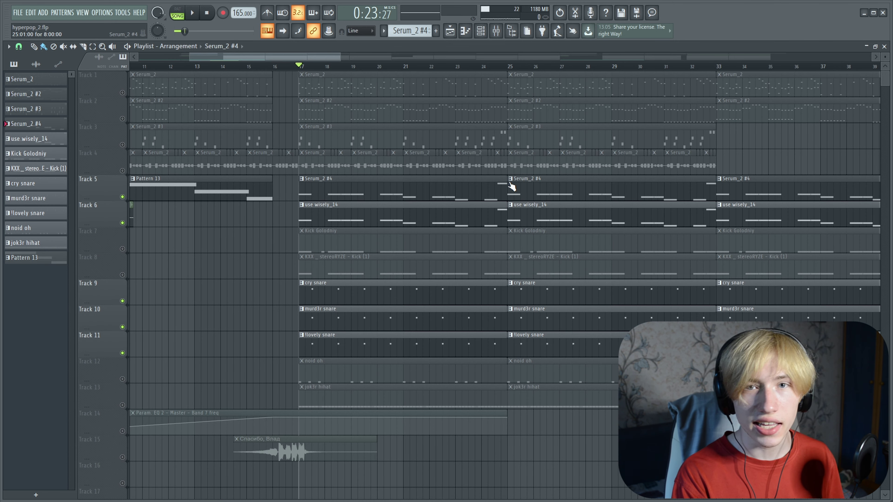
Play the snare layers on Tracks 9 to 11, and solo Track 12 to play the noid oh pattern
key("F6")
key("F6")
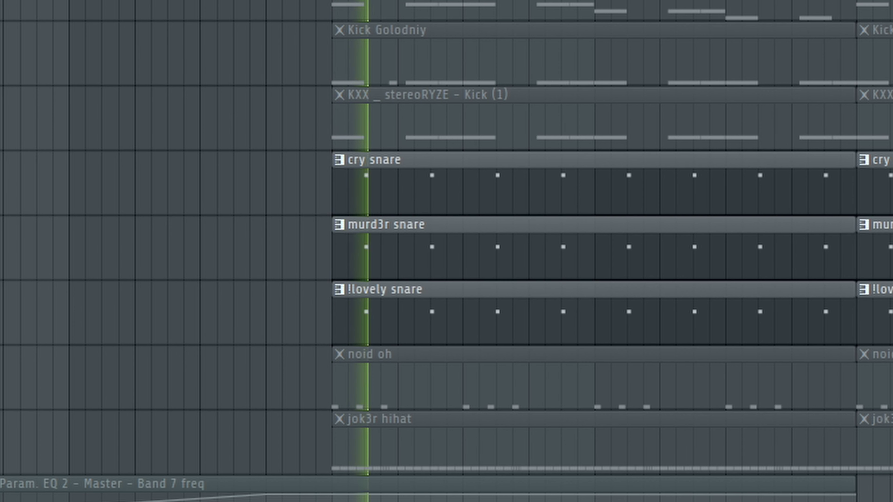
left_click(123, 197)
left_click(122, 223)
left_click(122, 379)
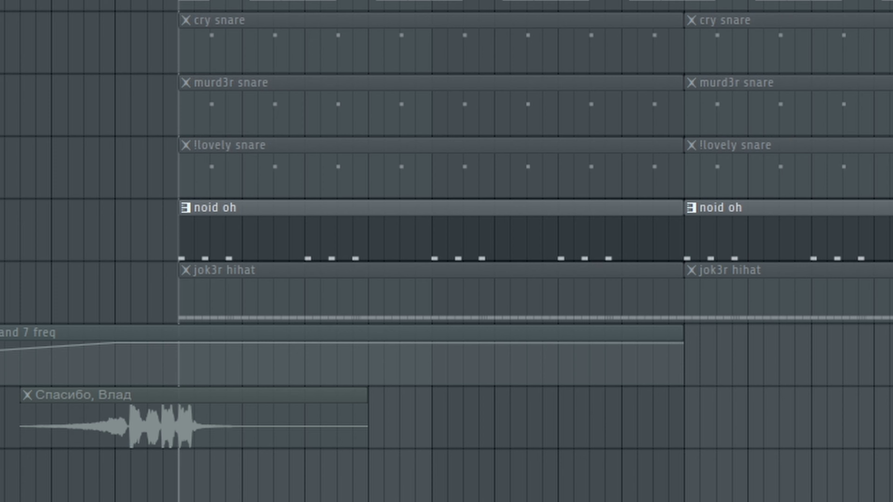
key("space")
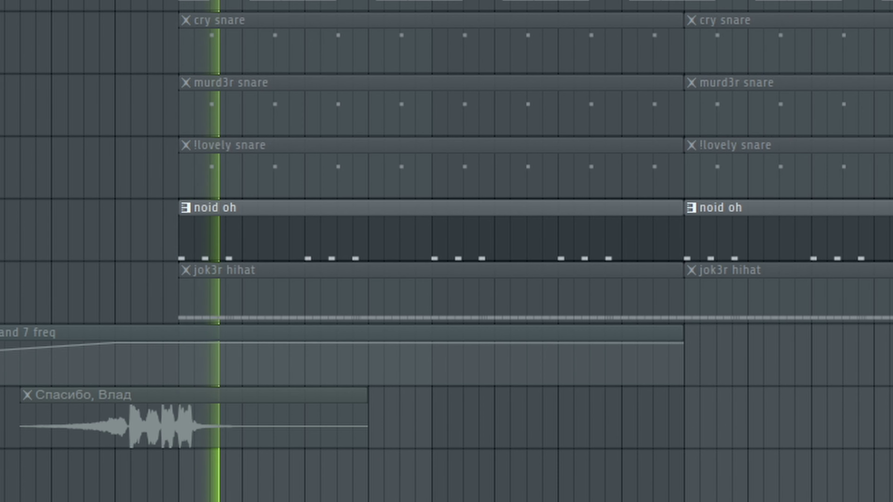
Open the jok3r hihat pattern in the piano roll, play it and examine its notes
double_click(397, 397)
key("space")
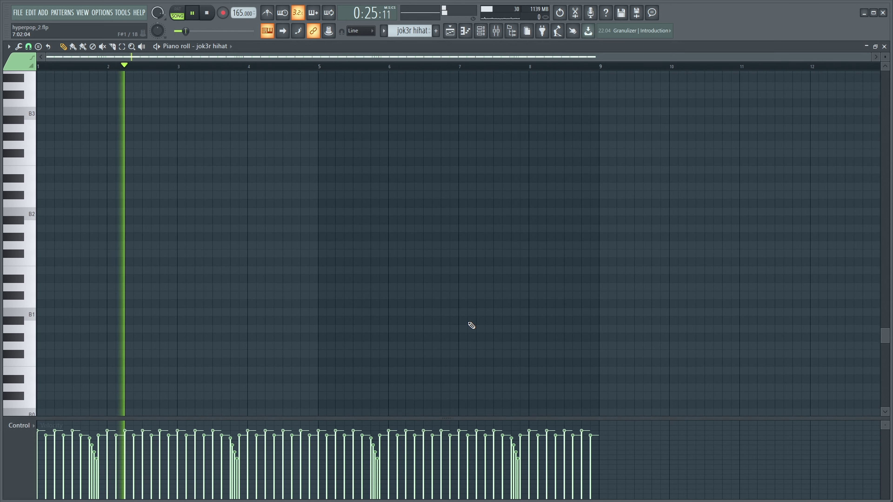
scroll(467, 327, "up", 8)
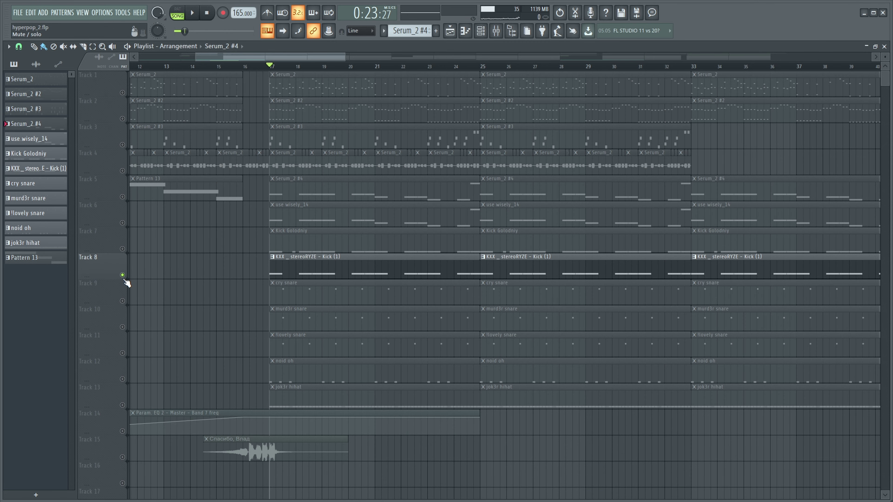
Play the soloed KXX _ stereoRYZE - Kick (1) clips on Track 8 and view the full arrangement with all tracks active
key("space")
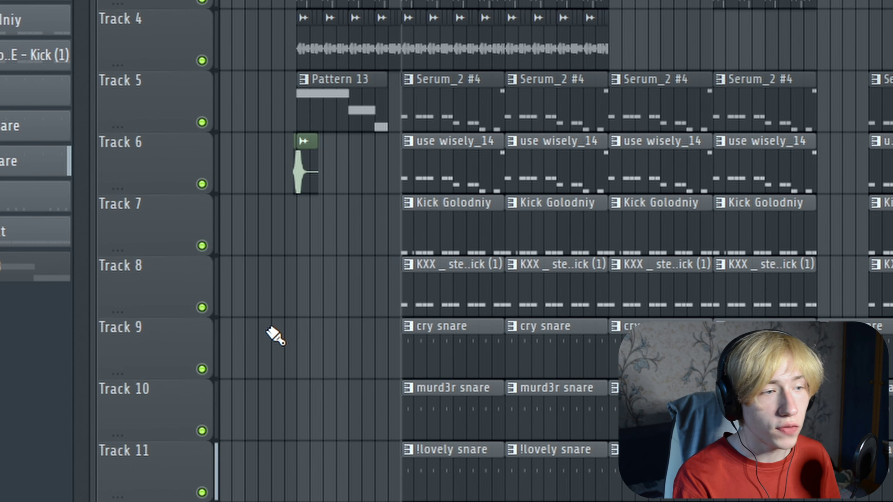
scroll(275, 335, "up", 3)
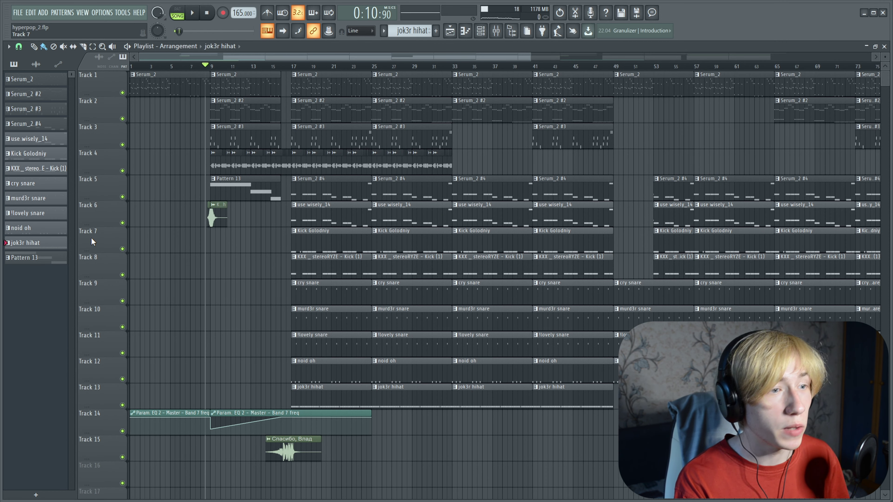